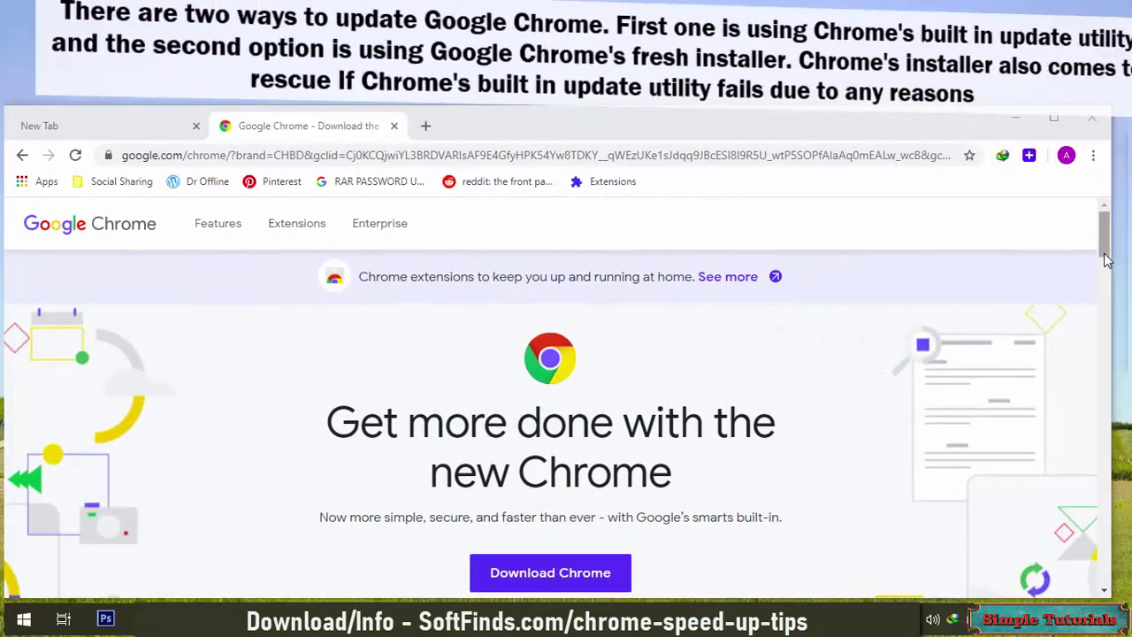
Open About Google Chrome from the Help menu to check for updates.
scroll(1108, 266, "down", 1)
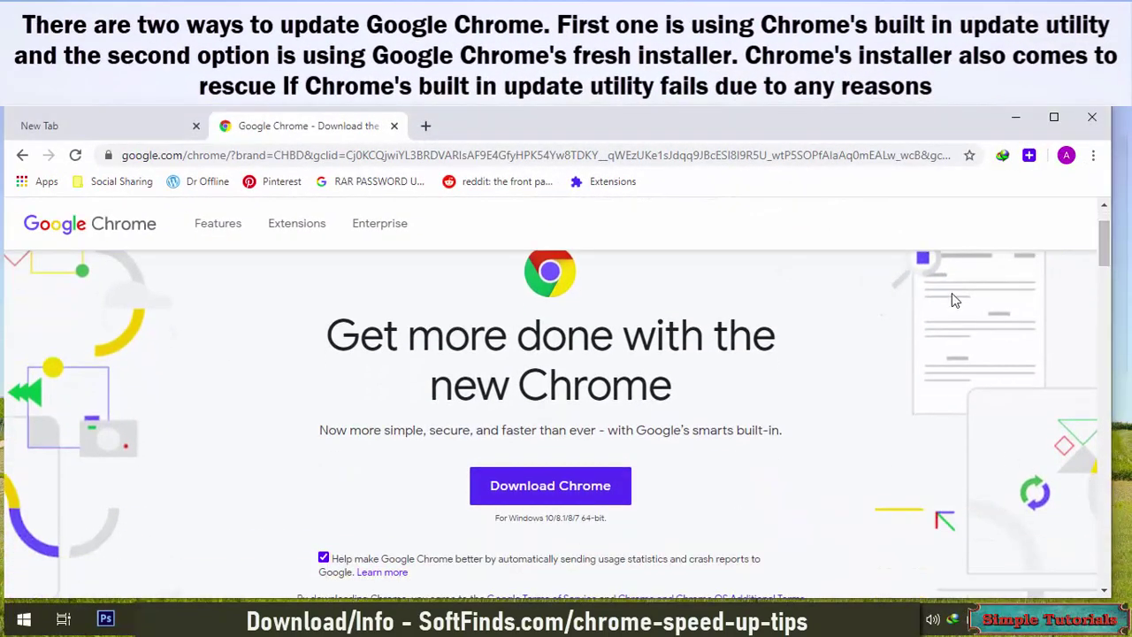
left_click(1093, 155)
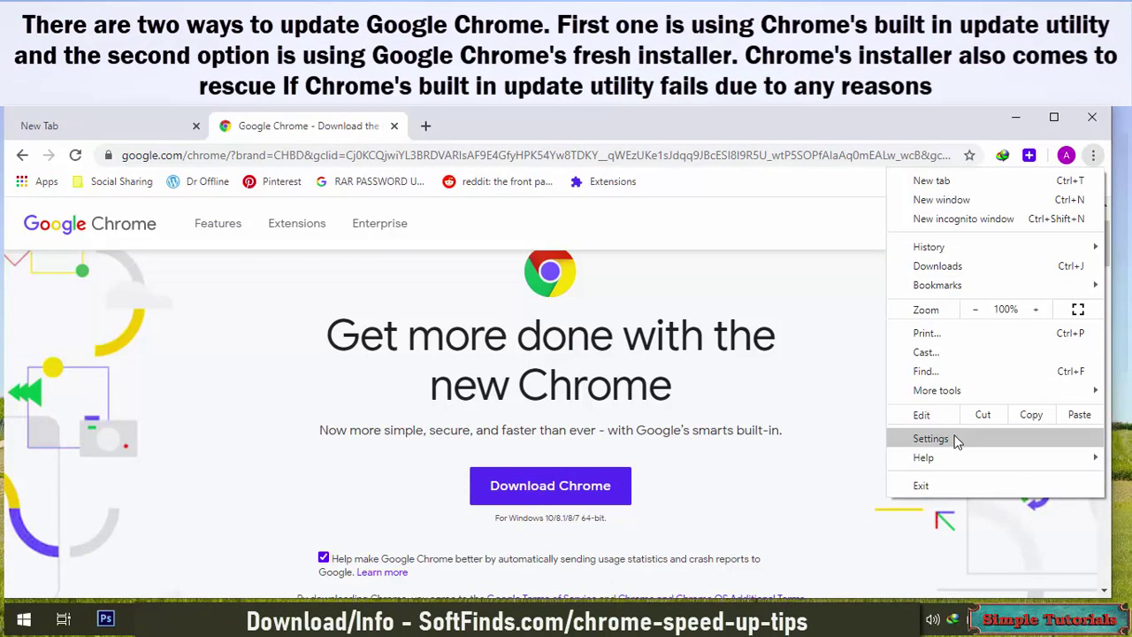
mouse_move(952, 457)
left_click(874, 457)
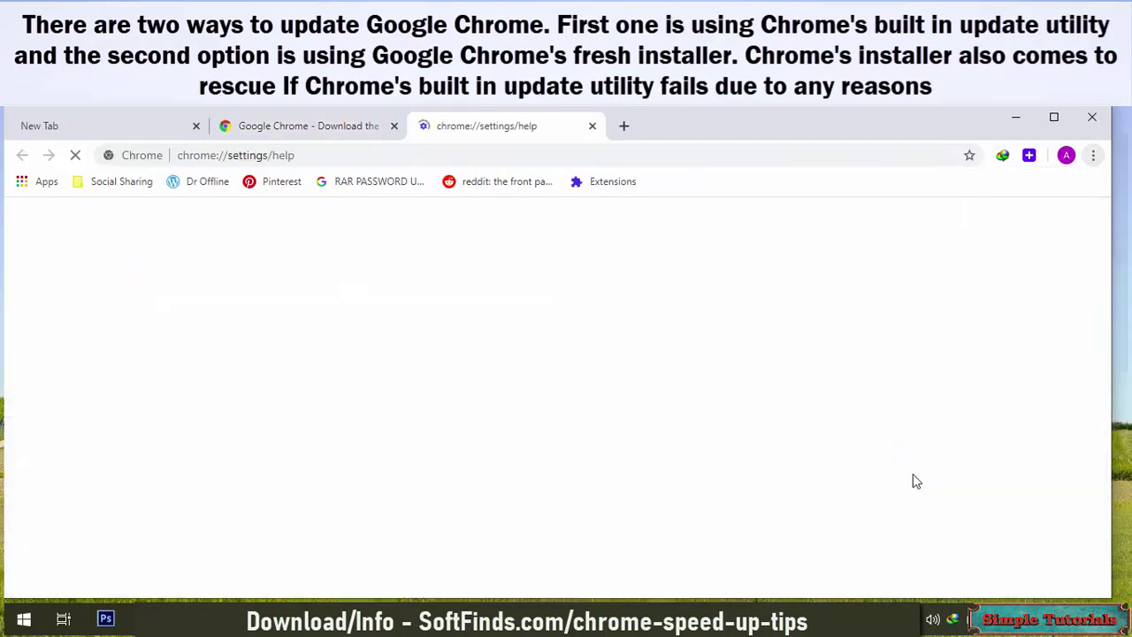
Switch back and forth between the Chrome download page and the About Chrome tab.
left_click(352, 132)
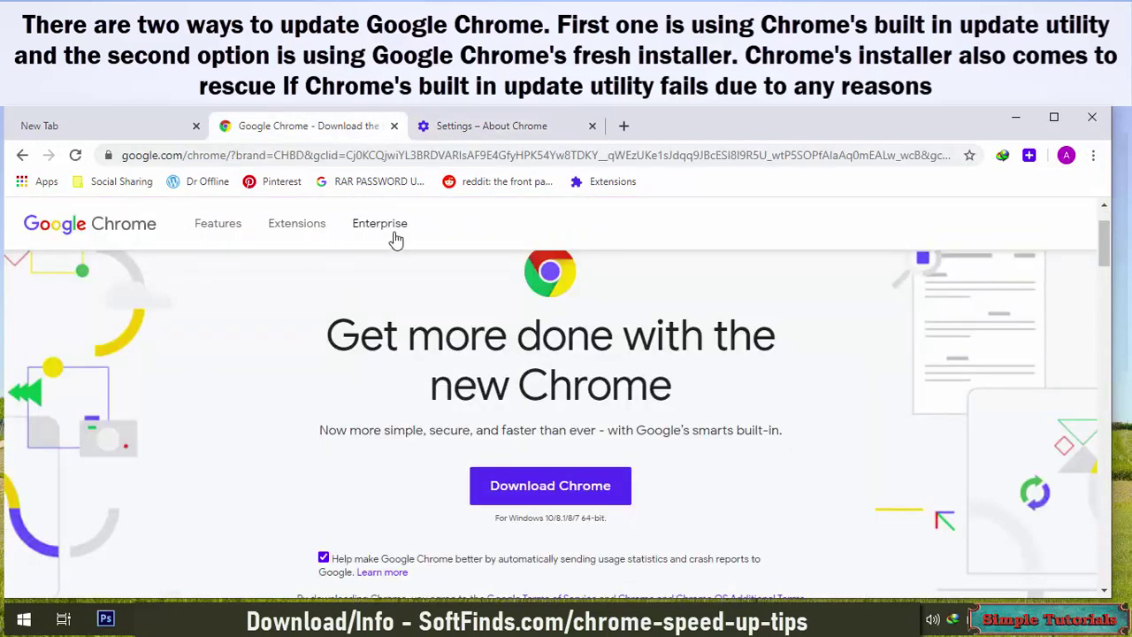
left_click(482, 128)
left_click(346, 131)
left_click(478, 128)
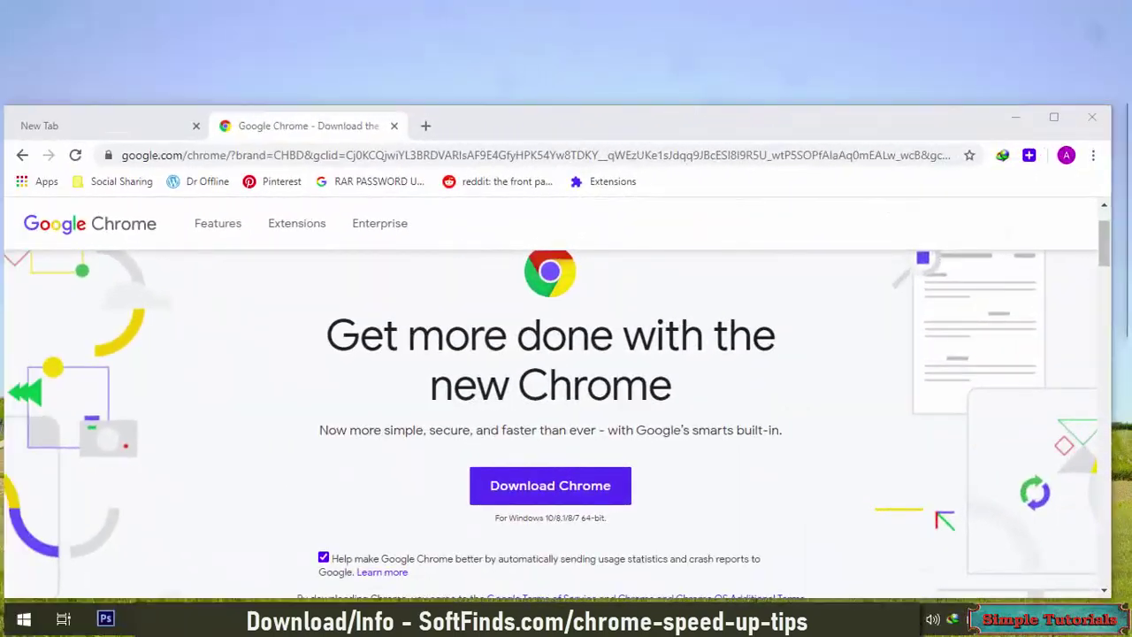
Reopen Help > About Google Chrome to confirm version 83.0.4103.97 is up to date.
left_click(1094, 156)
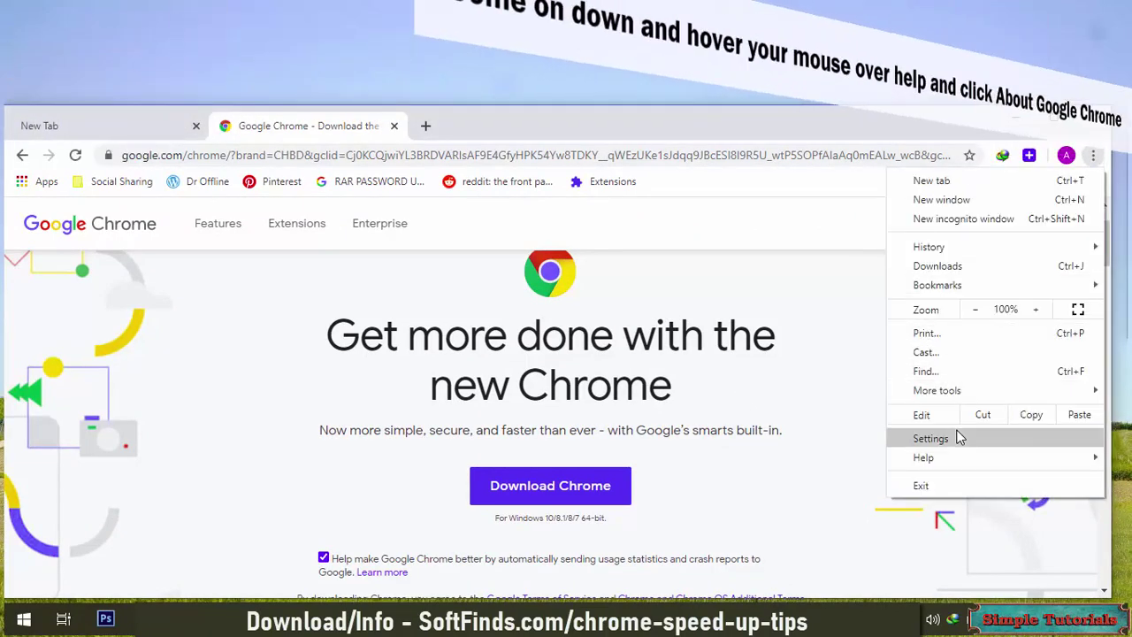
mouse_move(950, 458)
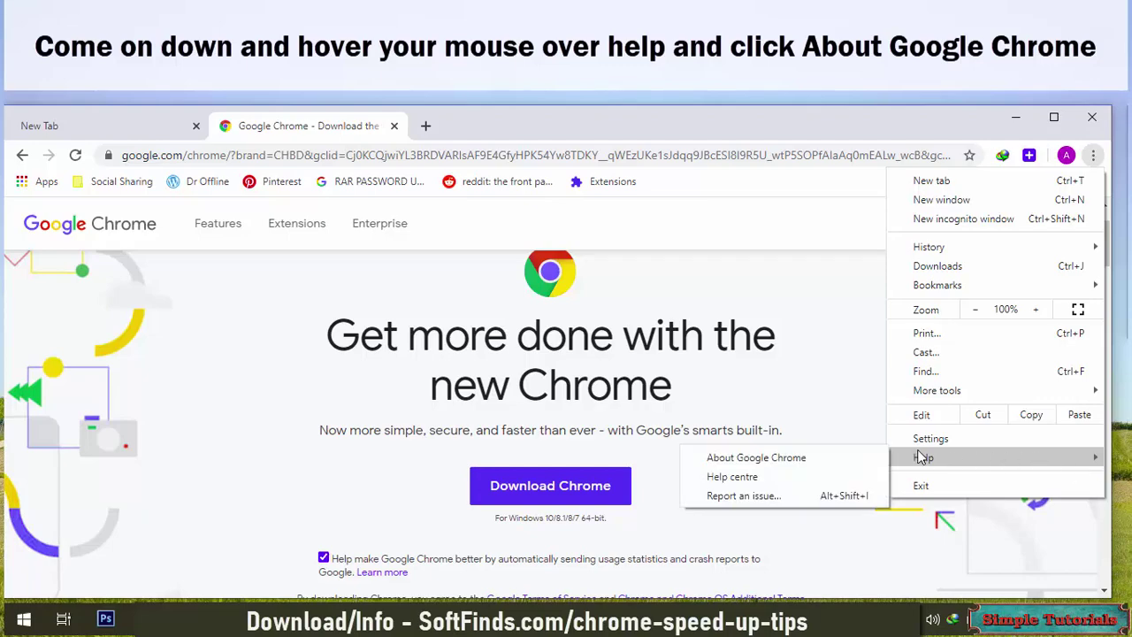
left_click(806, 467)
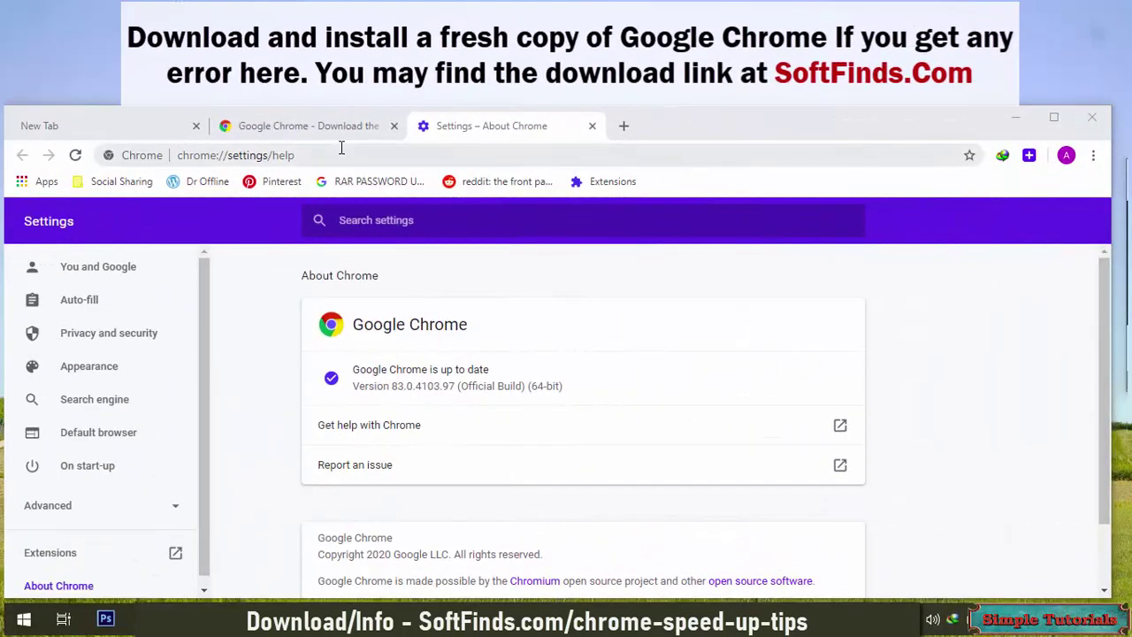
On the Chrome download page, untick 'Help make Google Chrome better' and highlight the supported Windows versions line.
left_click(336, 129)
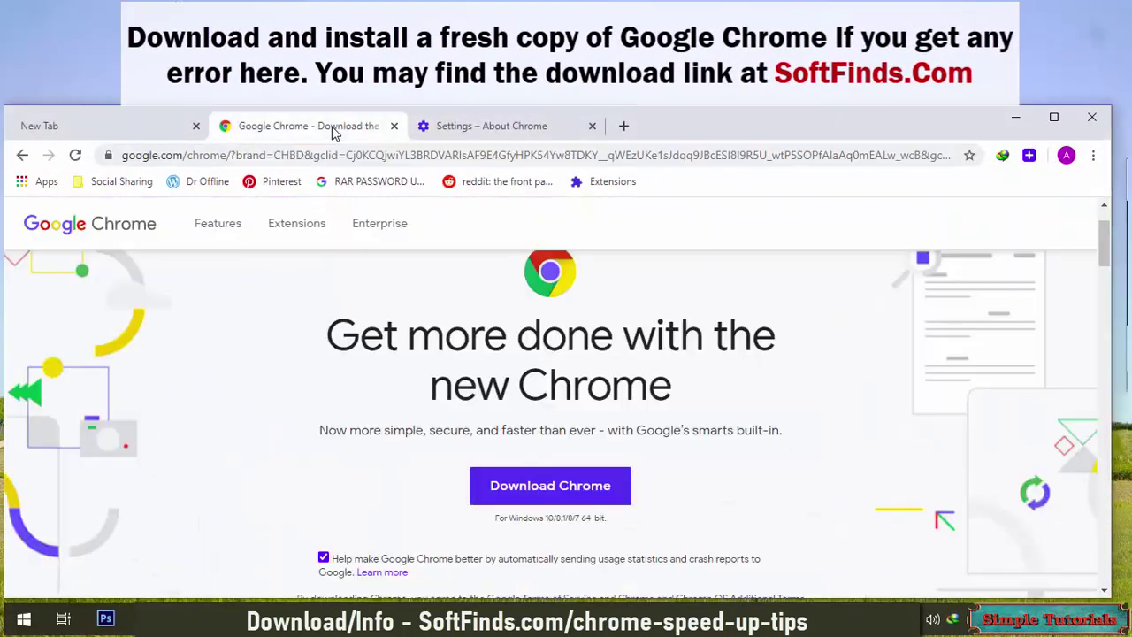
scroll(440, 425, "down", 2)
left_click(429, 395)
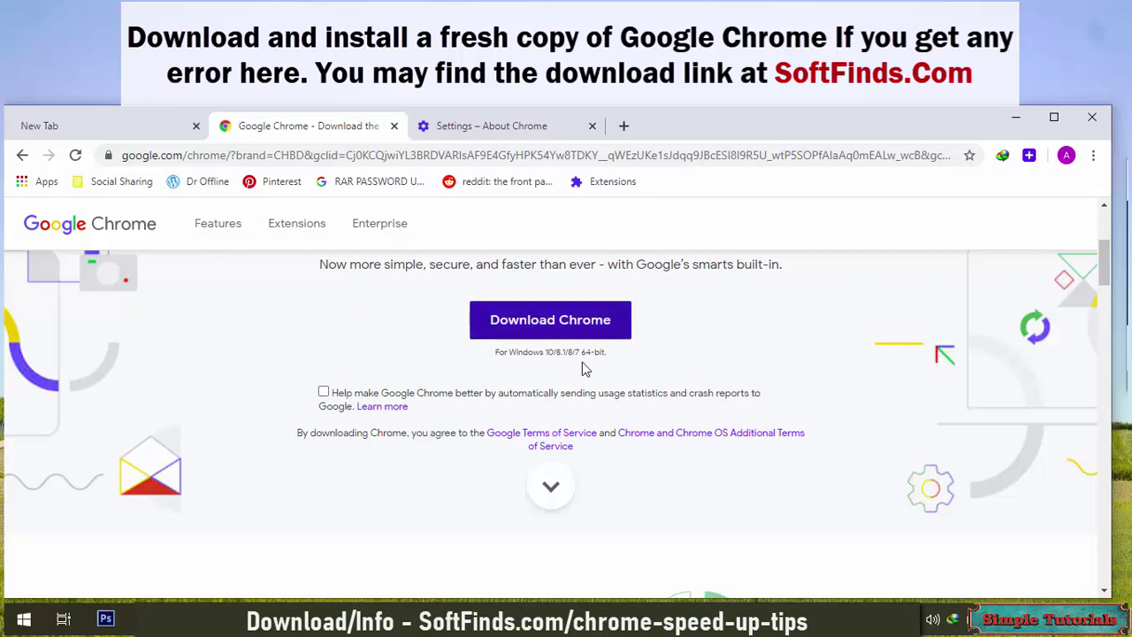
left_click_drag(614, 365, 492, 365)
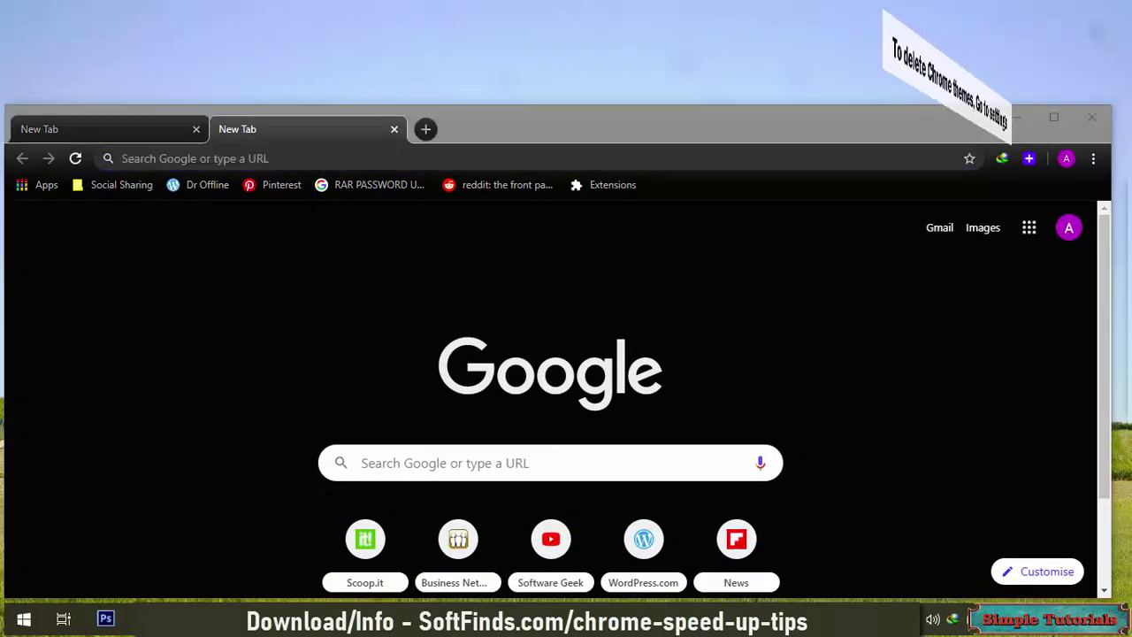
Reset the Chrome theme to default from Settings > Appearance.
left_click(1093, 158)
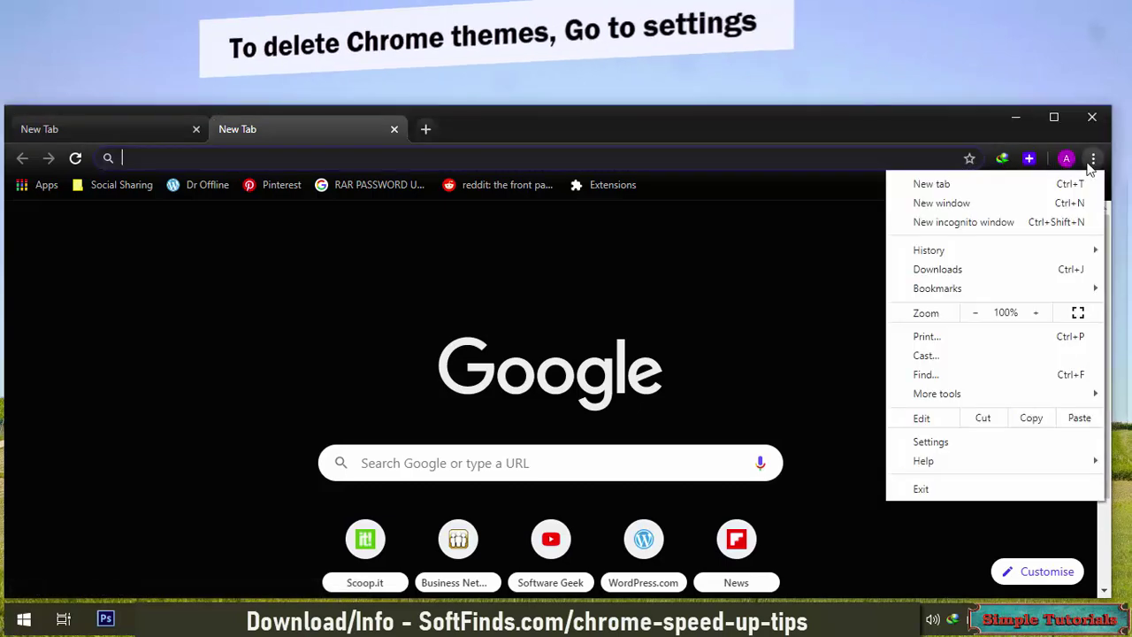
left_click(929, 441)
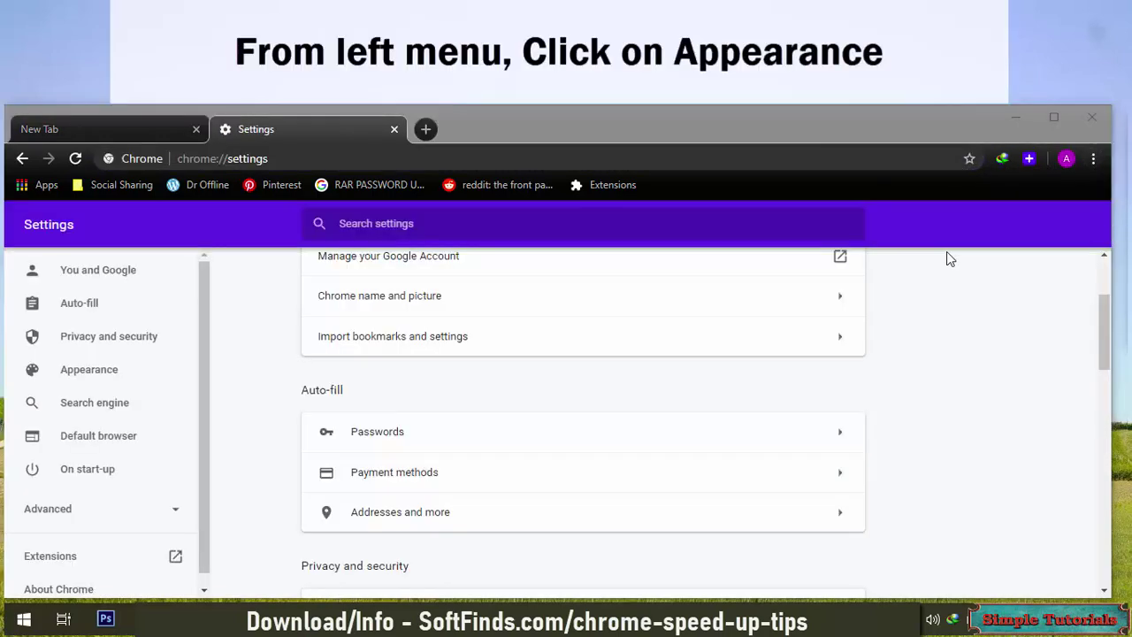
left_click(53, 379)
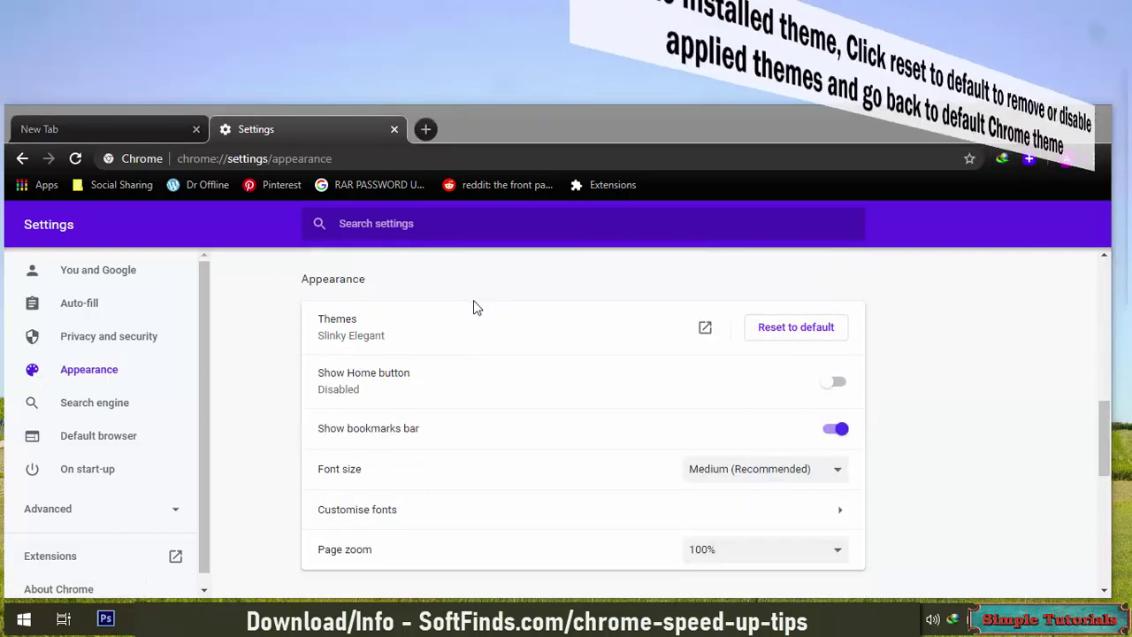
left_click(782, 329)
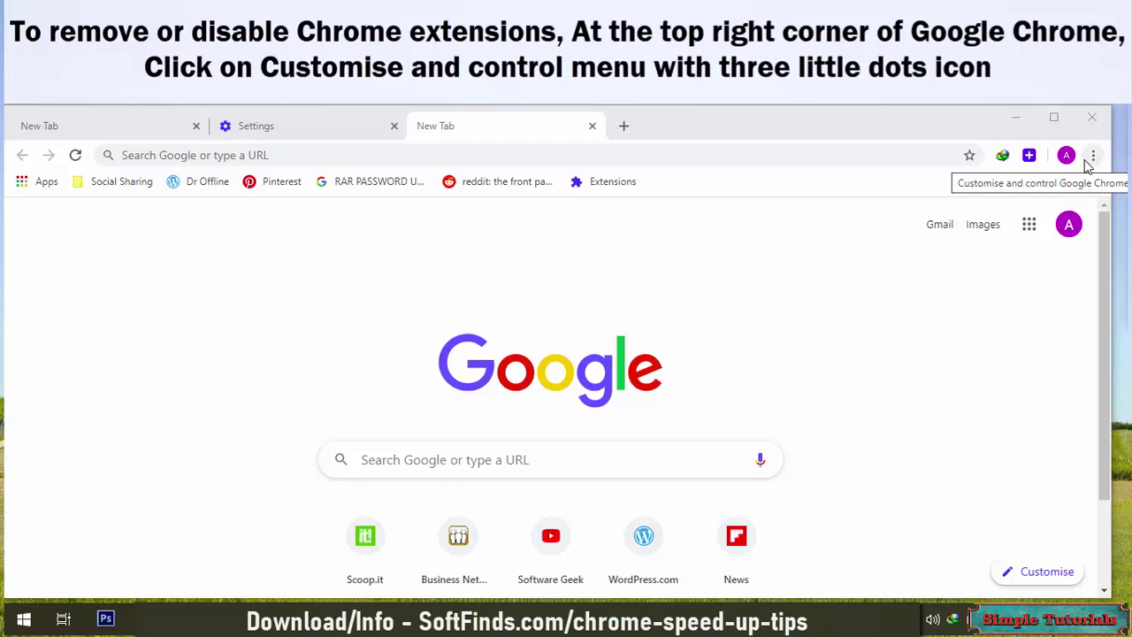
On the Extensions page, remove Browsec VPN and close its uninstall survey tab.
left_click(1092, 156)
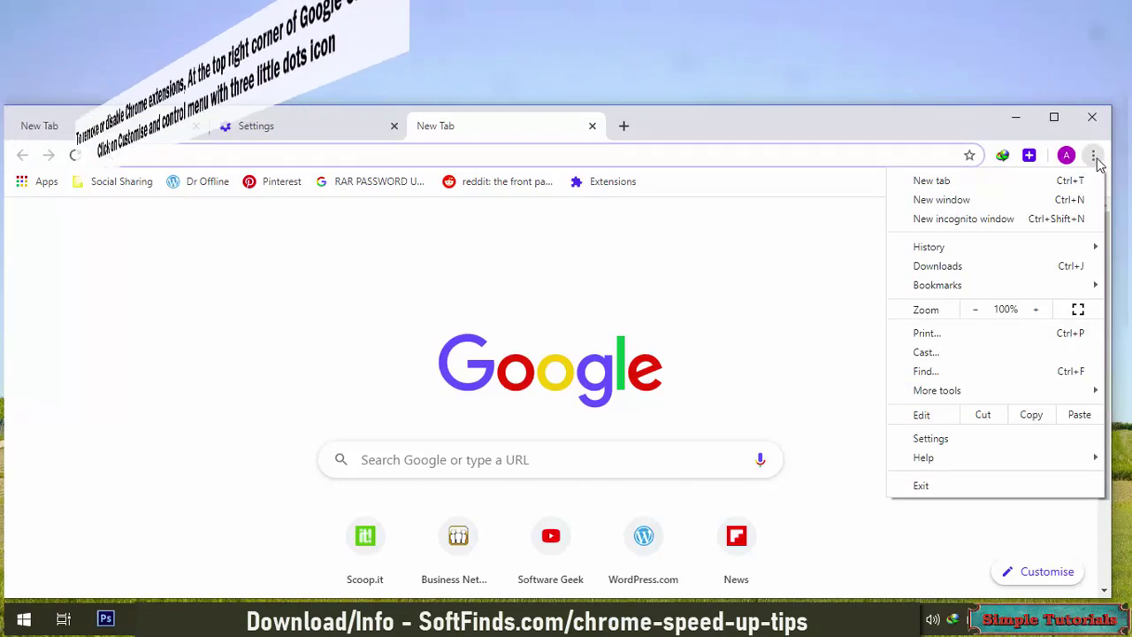
mouse_move(914, 389)
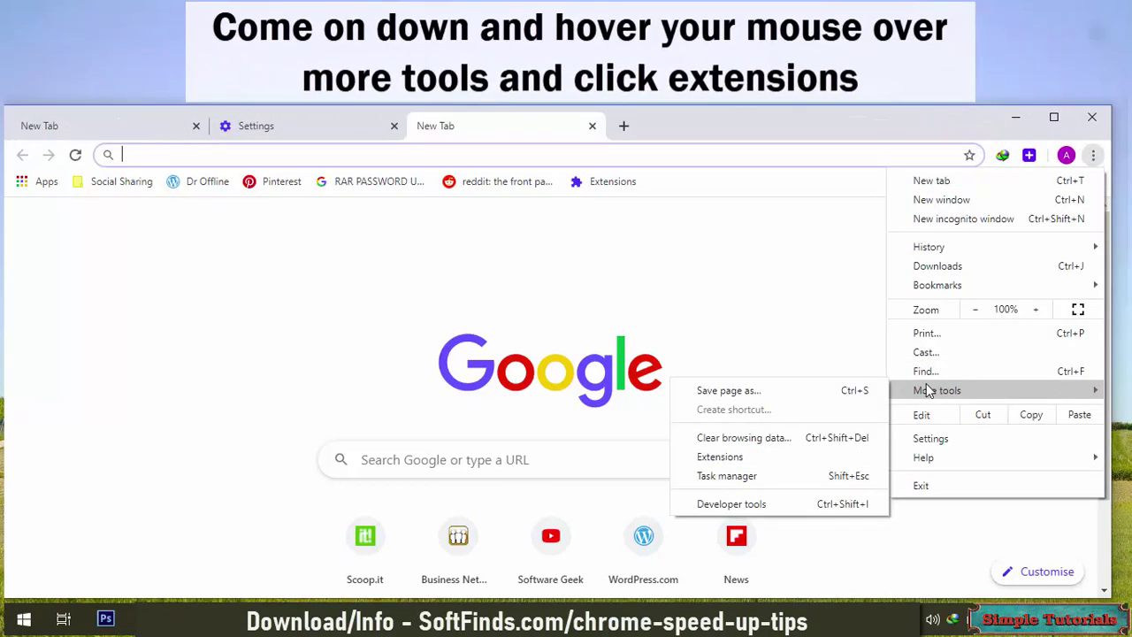
left_click(725, 456)
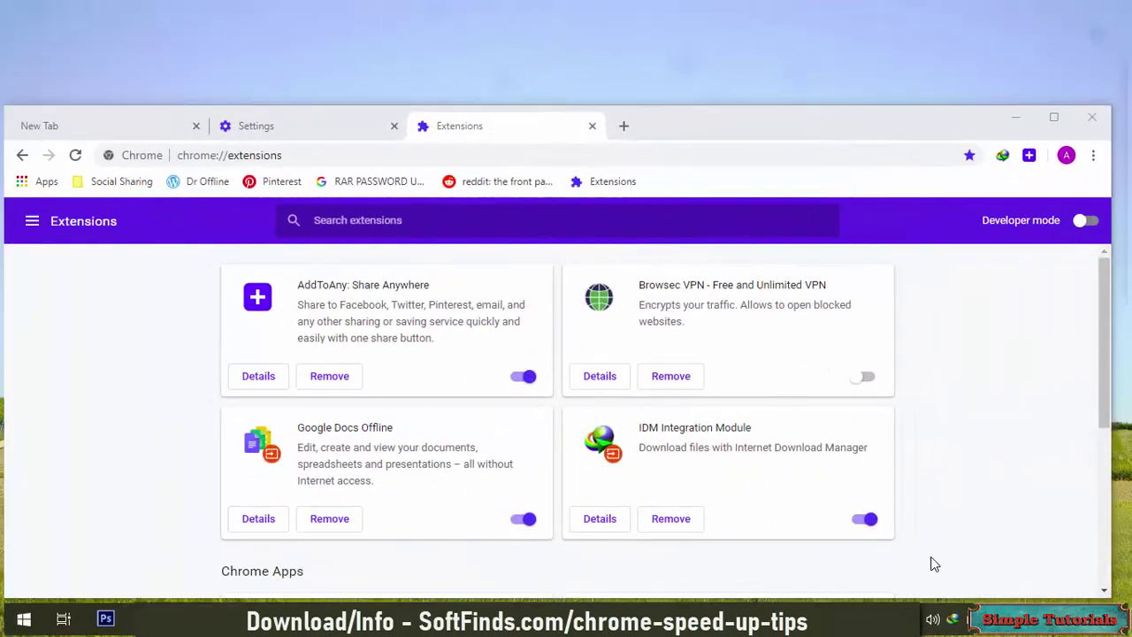
left_click(866, 378)
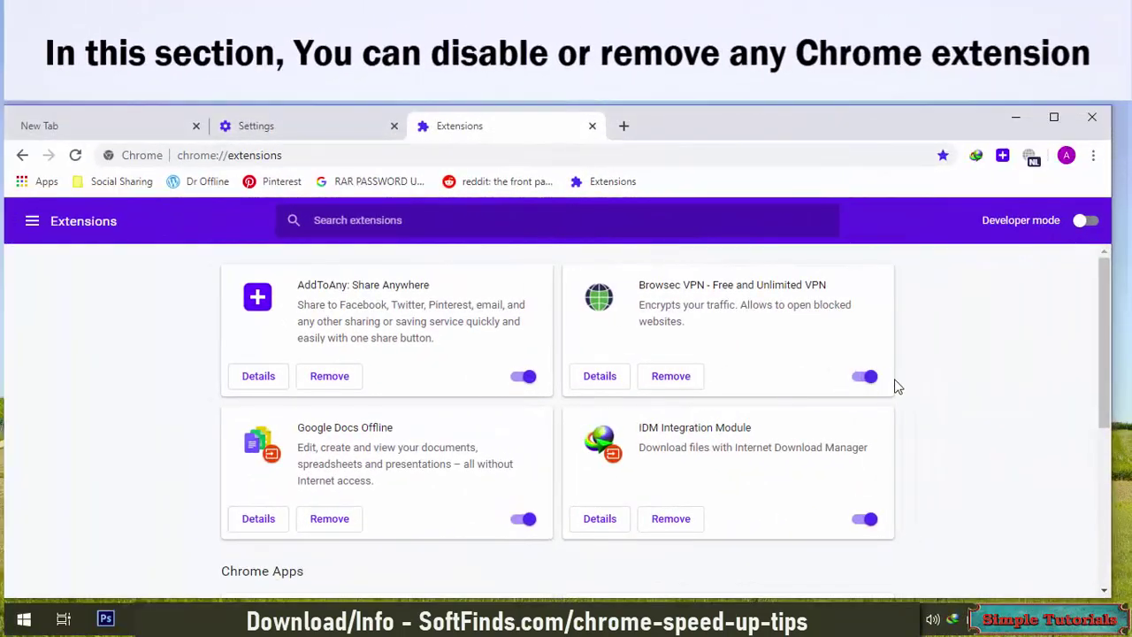
left_click(861, 380)
left_click(658, 378)
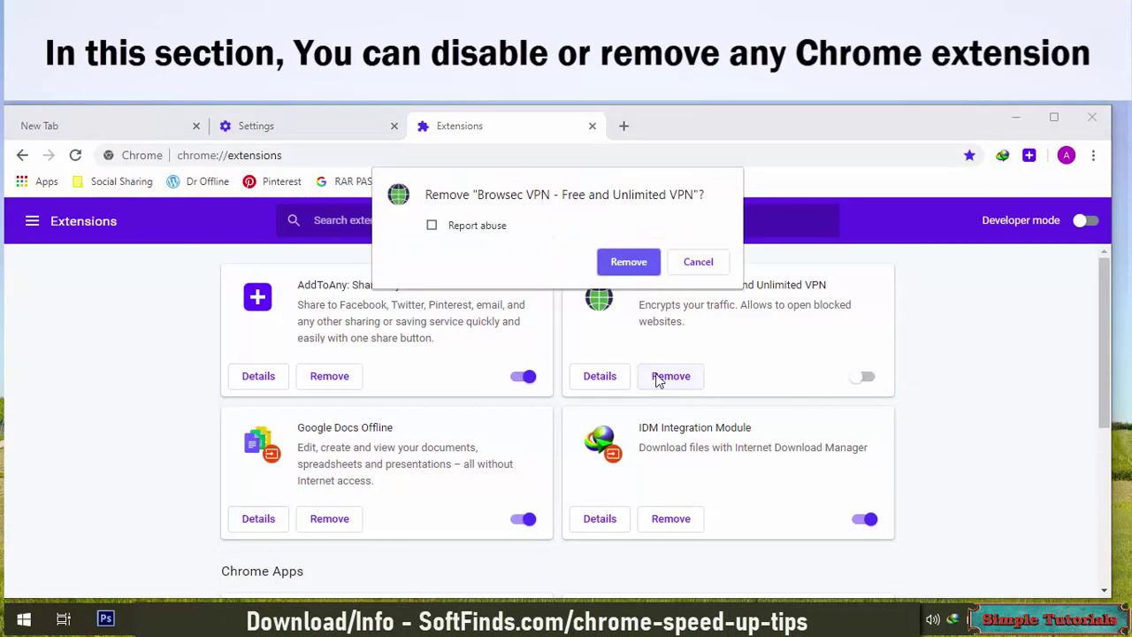
left_click(635, 263)
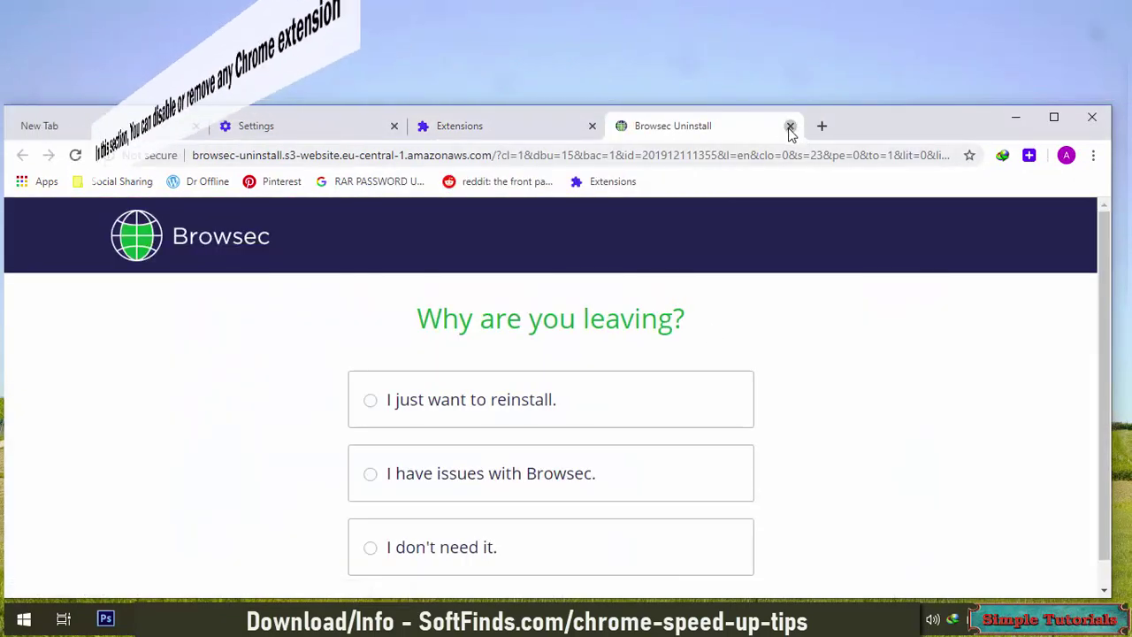
left_click(790, 126)
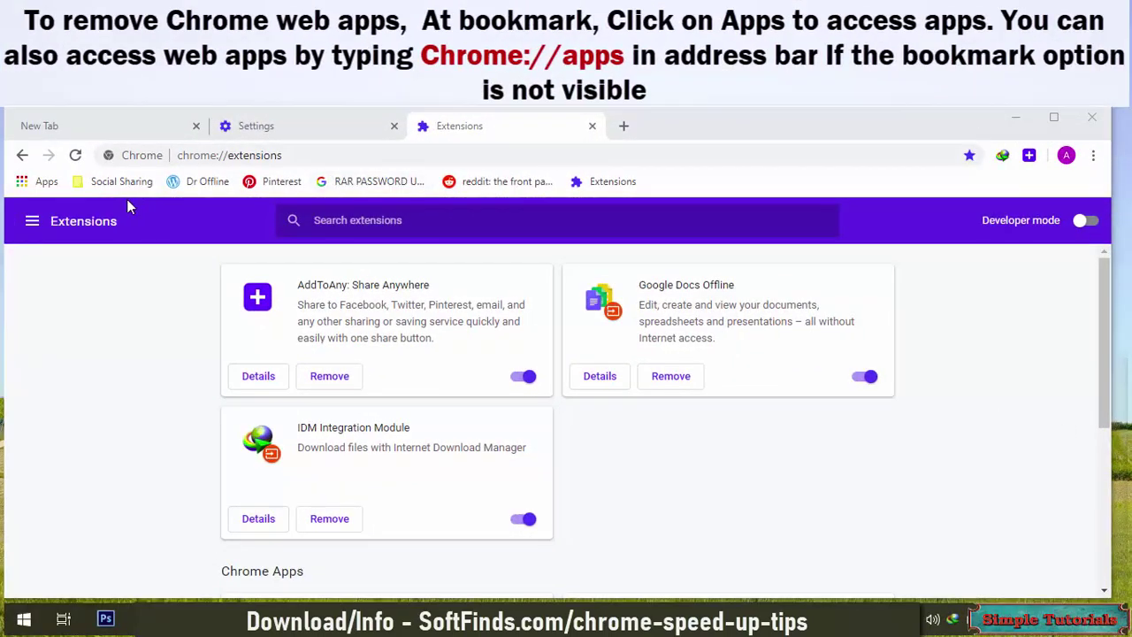
Open the chrome://apps page from the bookmarks bar Apps shortcut.
left_click(37, 185)
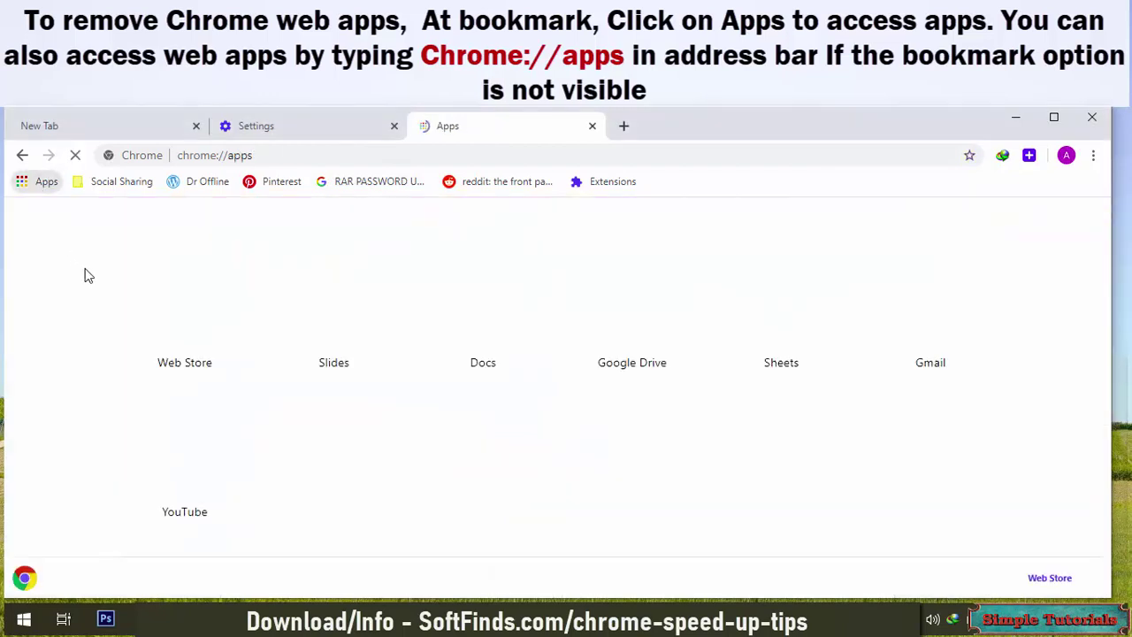
left_click(266, 163)
left_click(196, 157)
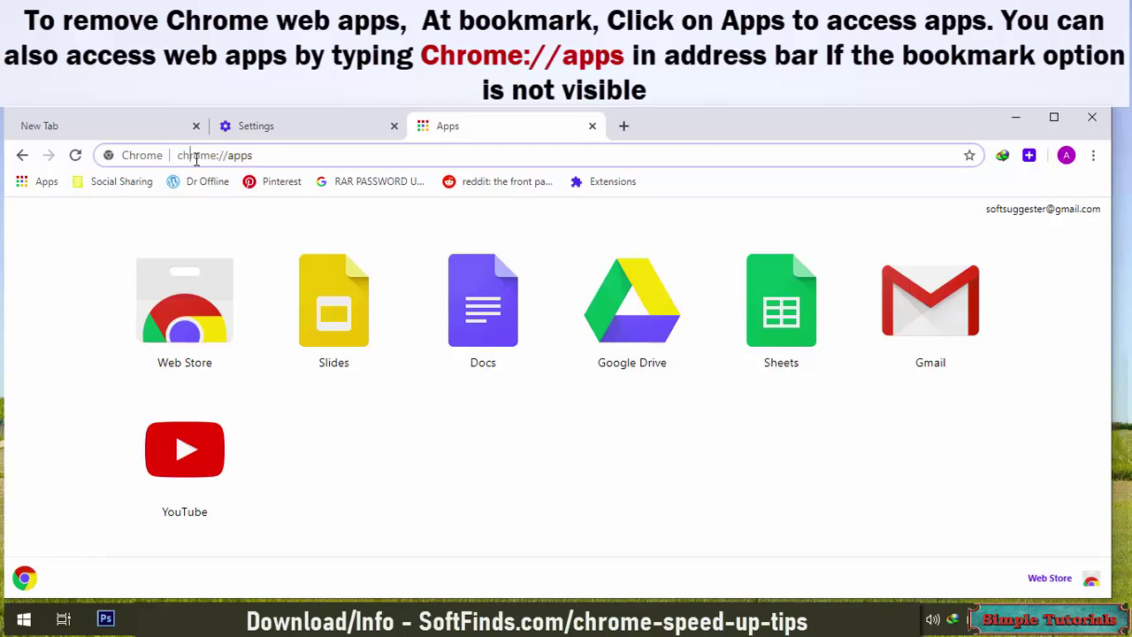
left_click_drag(232, 157, 177, 158)
left_click(266, 160)
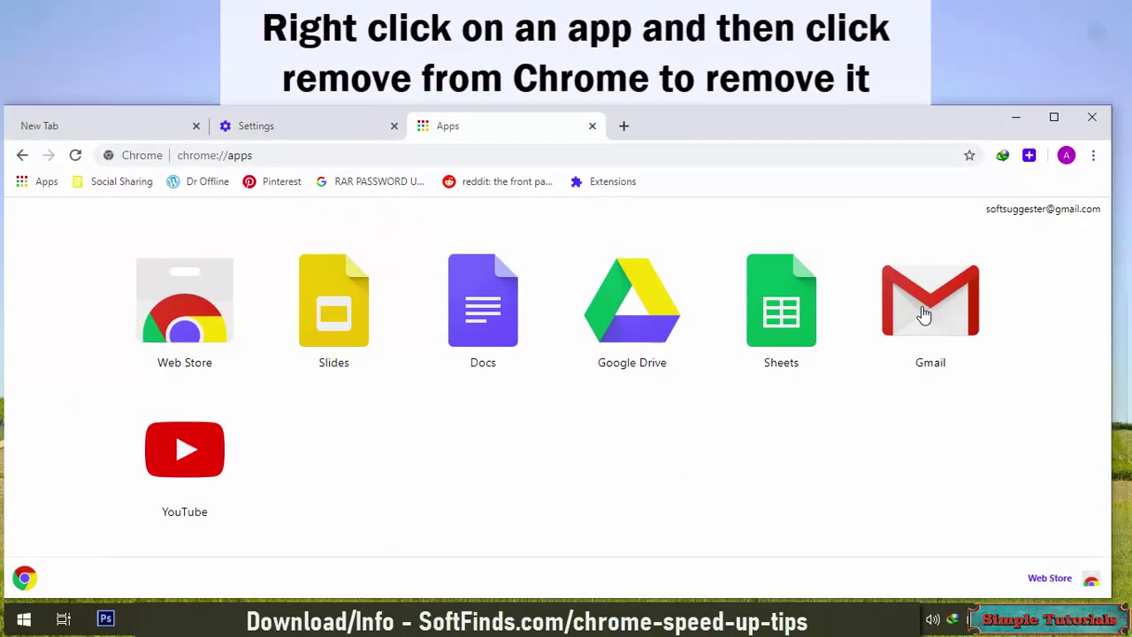
Remove the Gmail app from Chrome and confirm the removal.
right_click(922, 314)
left_click(1023, 393)
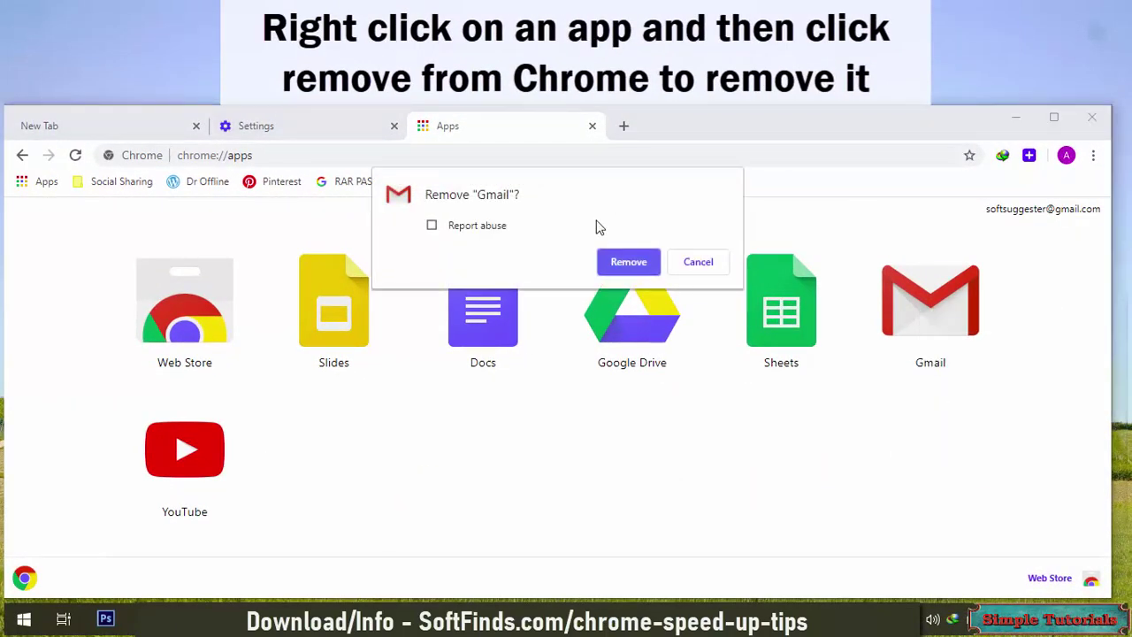
left_click(640, 263)
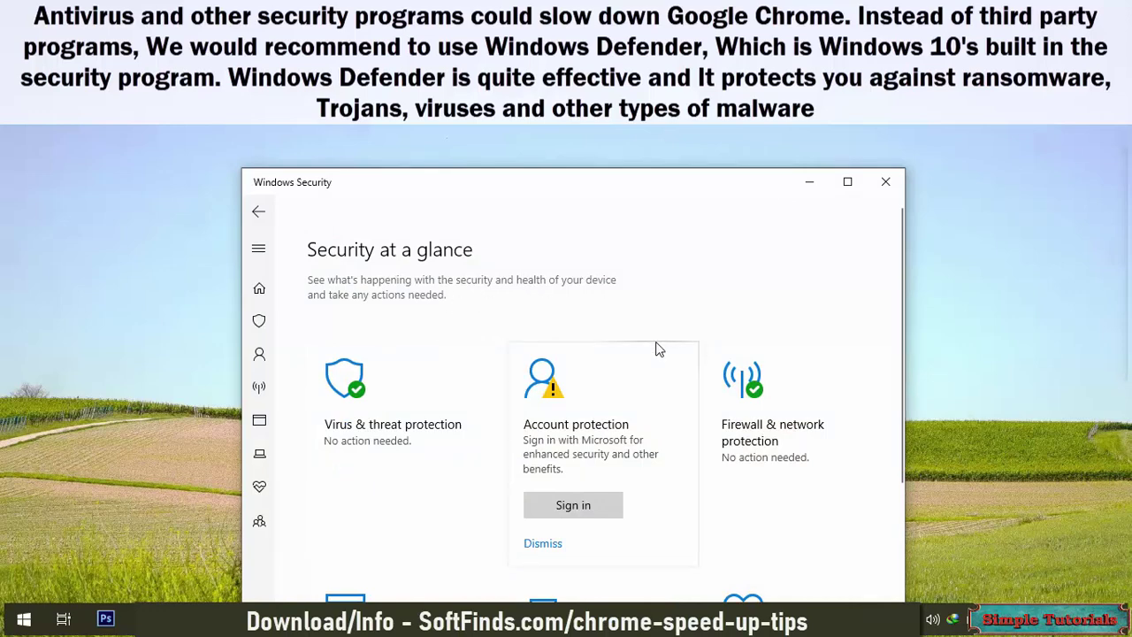
Close the Windows Security window.
left_click(885, 183)
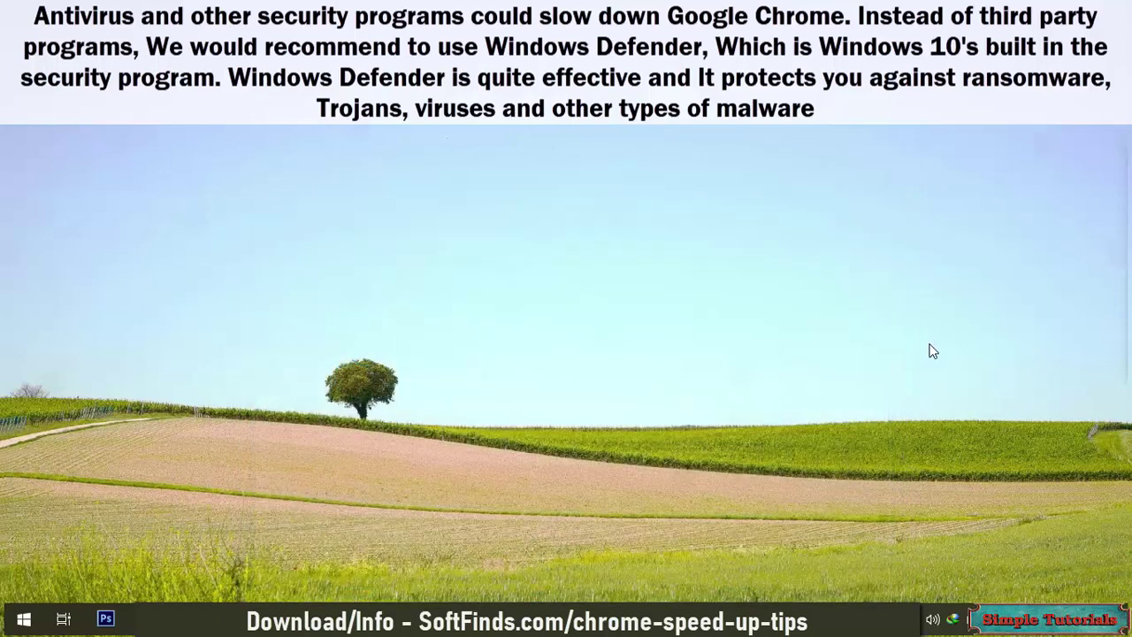